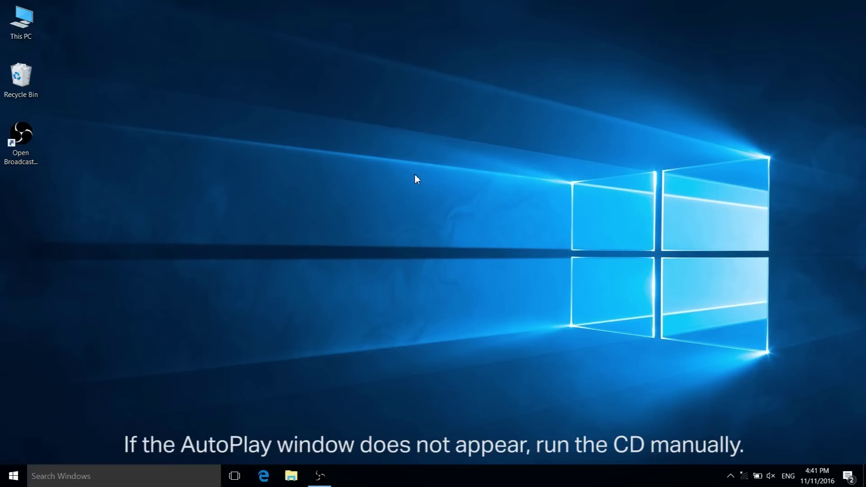
Step: Run Autorun from CD Drive (F:) and begin the Archer T9UH driver installation
{"action": "double_click", "coordinate": [22, 27]}
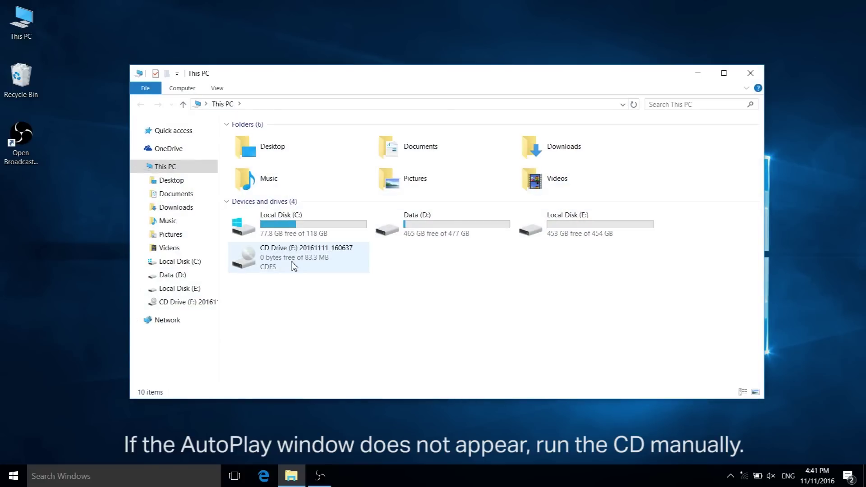
{"action": "double_click", "coordinate": [294, 266]}
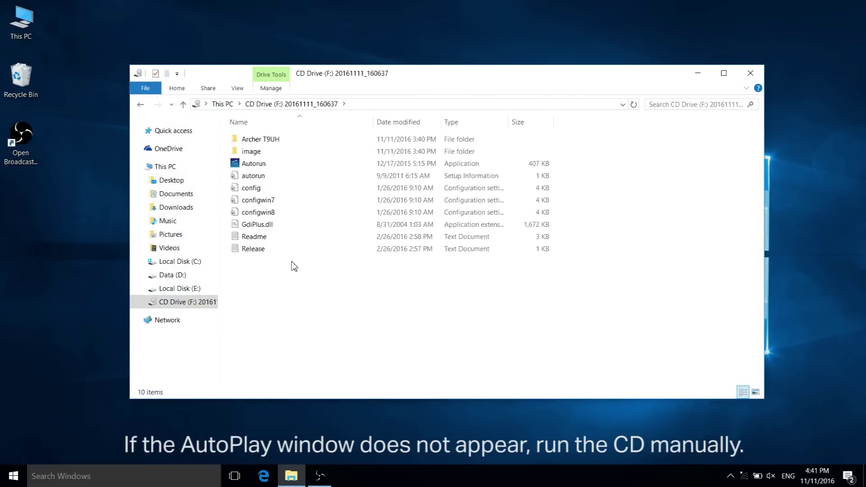
{"action": "double_click", "coordinate": [285, 167]}
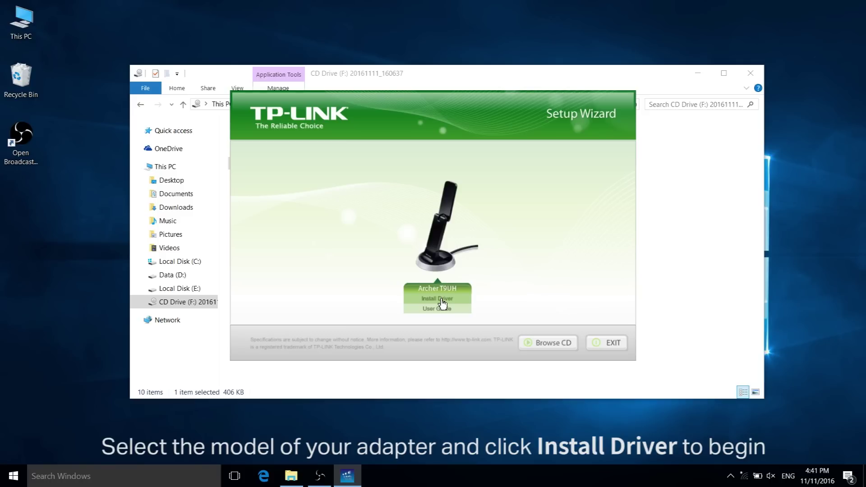
{"action": "left_click", "coordinate": [443, 299]}
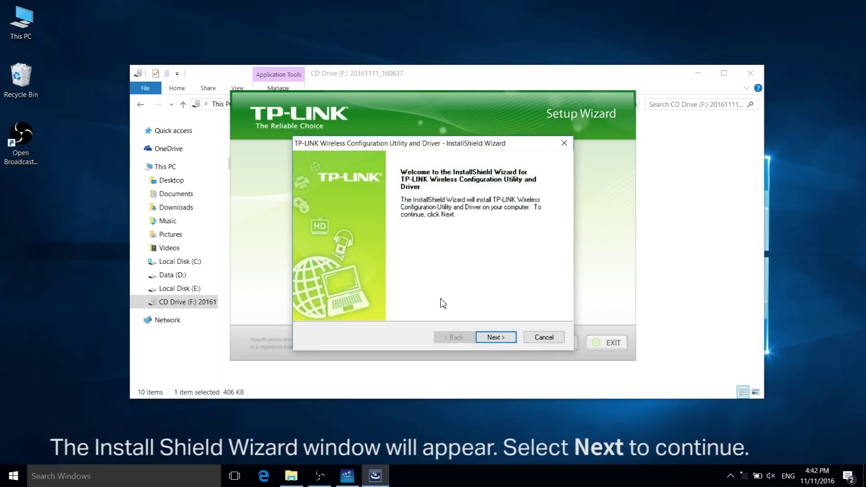
Step: Install the Archer T9UH driver only, without the utility, into the default folder
{"action": "left_click", "coordinate": [494, 339]}
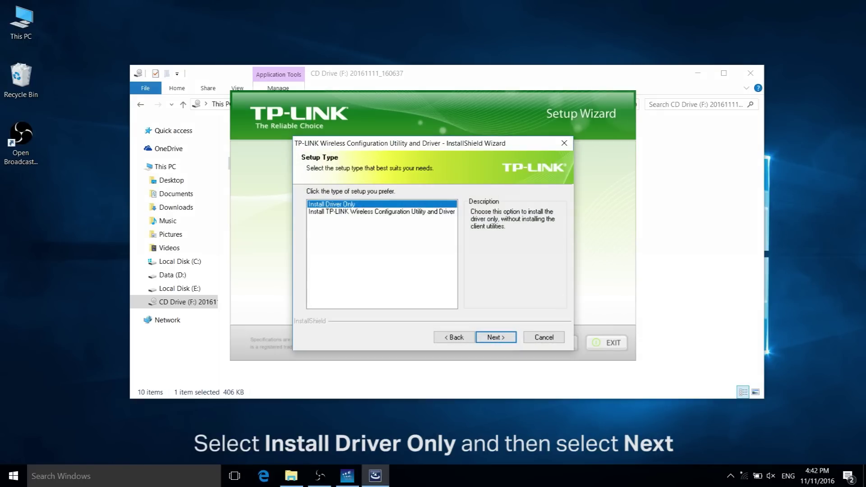
{"action": "left_click", "coordinate": [503, 338]}
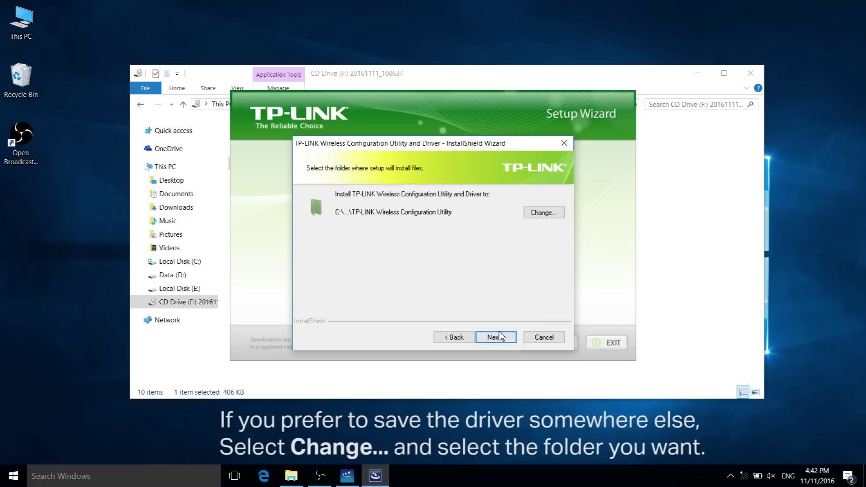
{"action": "left_click", "coordinate": [496, 337]}
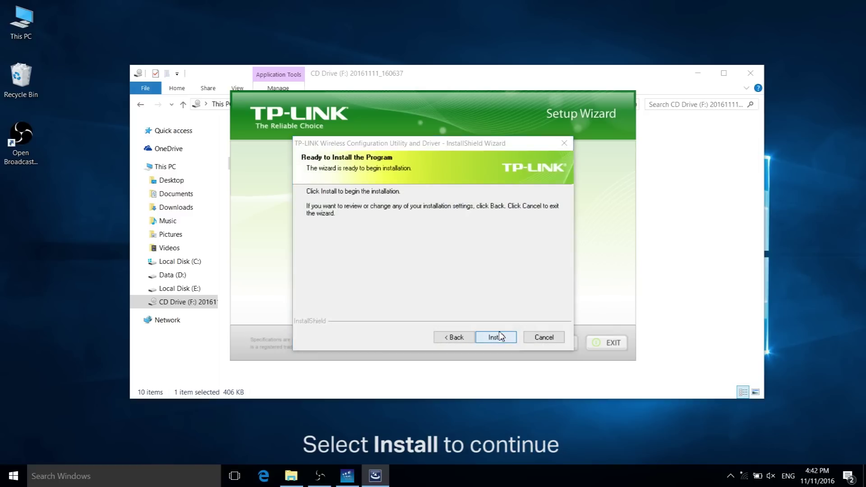
{"action": "left_click", "coordinate": [499, 337]}
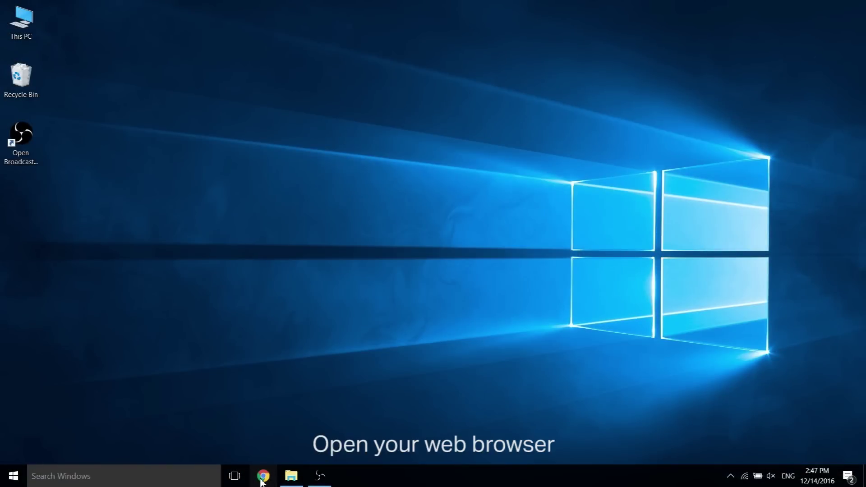
{"action": "left_click", "coordinate": [262, 479]}
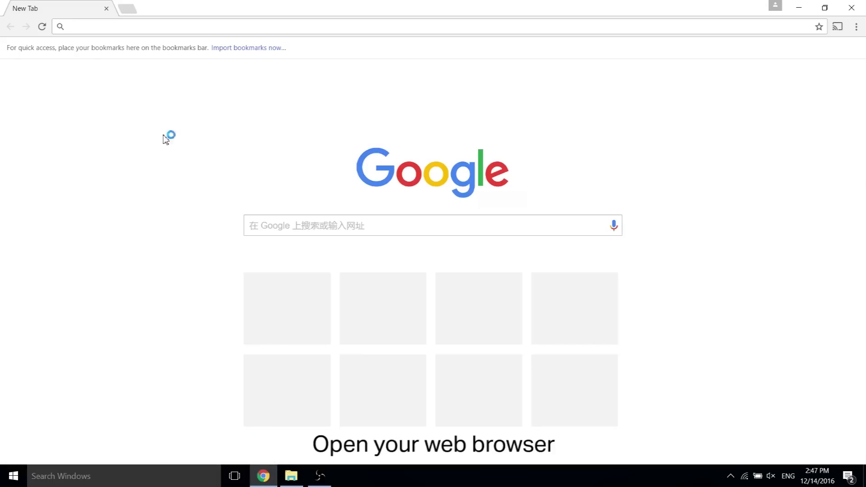
{"action": "left_click", "coordinate": [171, 28]}
{"action": "type", "text": "www."}
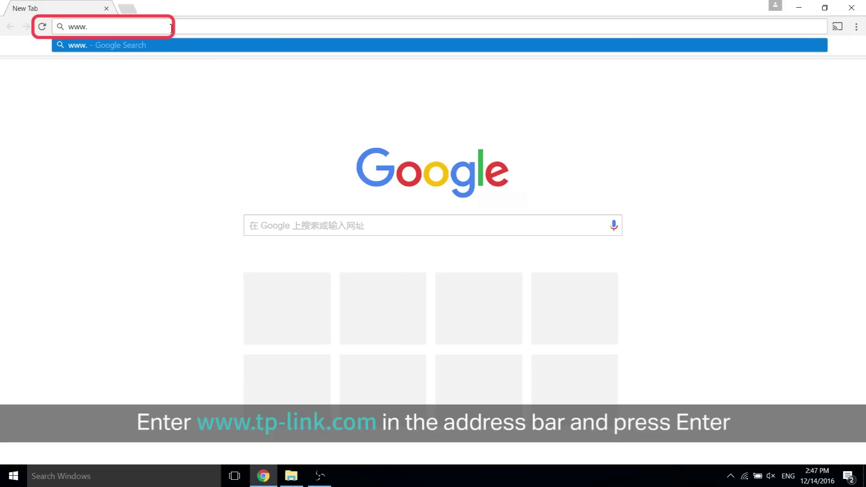
{"action": "type", "text": "tp-link."}
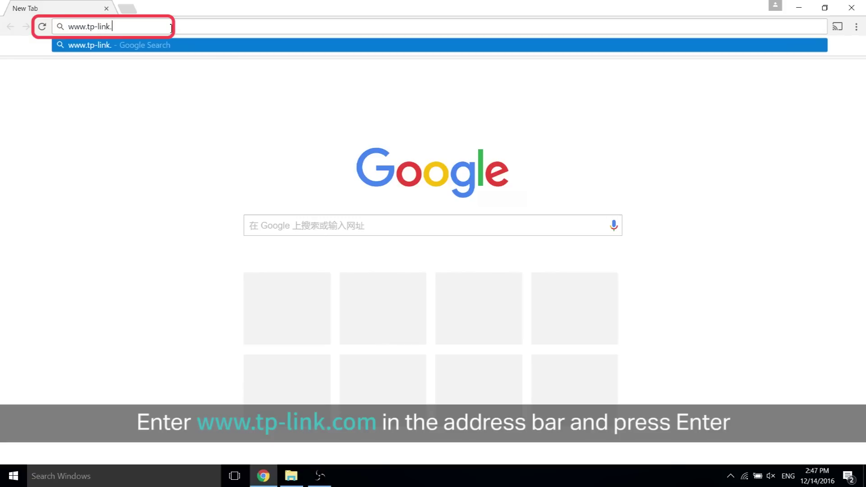
{"action": "type", "text": "com/en"}
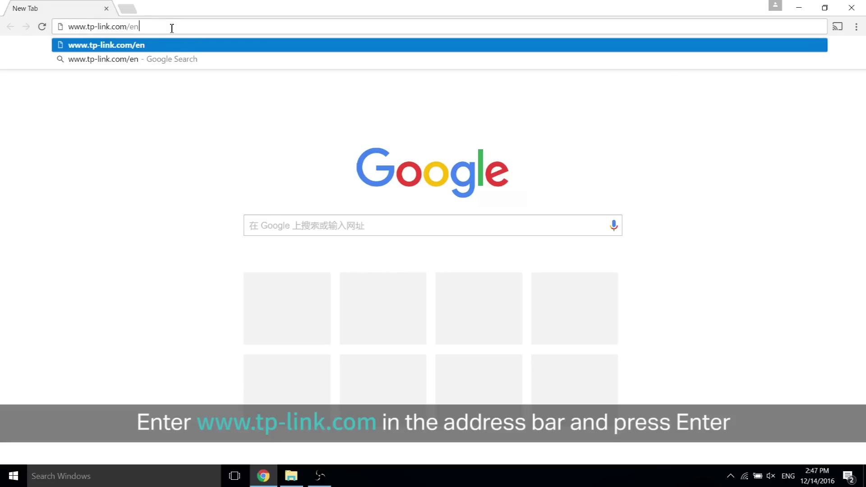
{"action": "key", "text": "Return"}
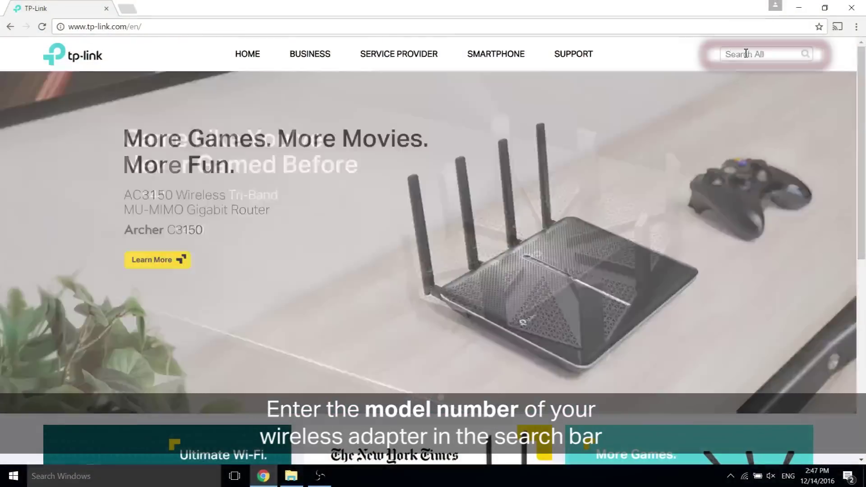
Step: Search the site for T9UH and open the Archer T9UH V1 support download page
{"action": "type", "text": "T9UH"}
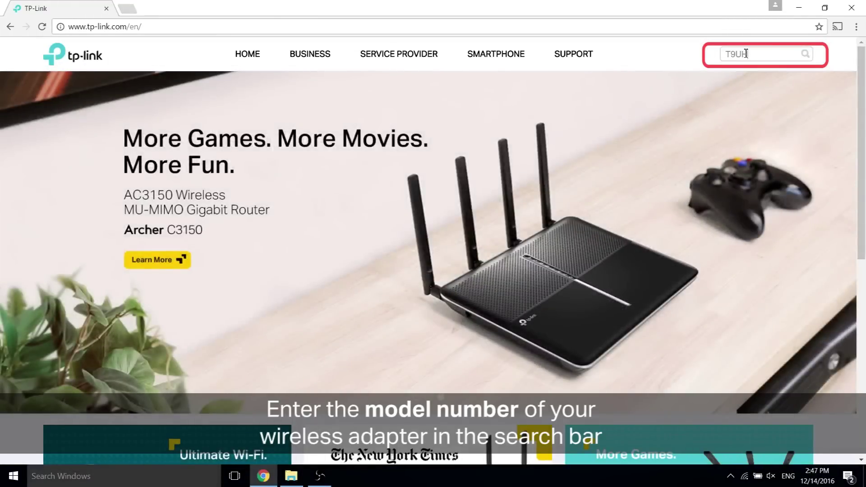
{"action": "key", "text": "Return"}
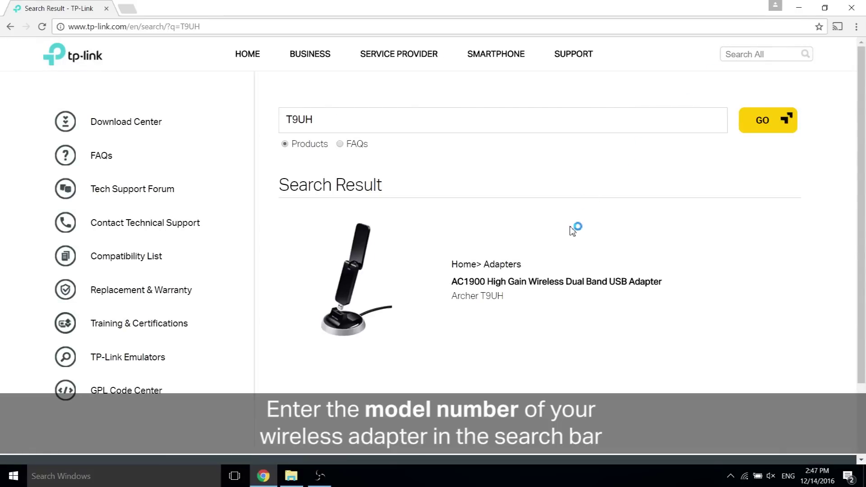
{"action": "left_click", "coordinate": [365, 288]}
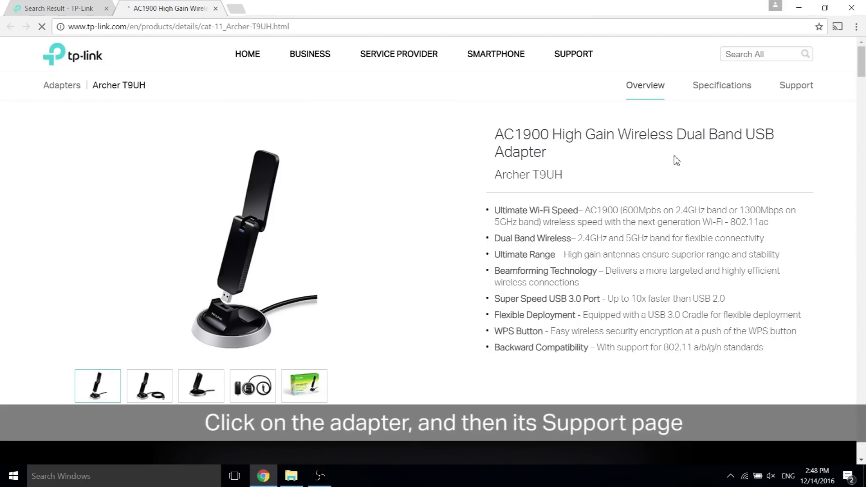
{"action": "left_click", "coordinate": [793, 91]}
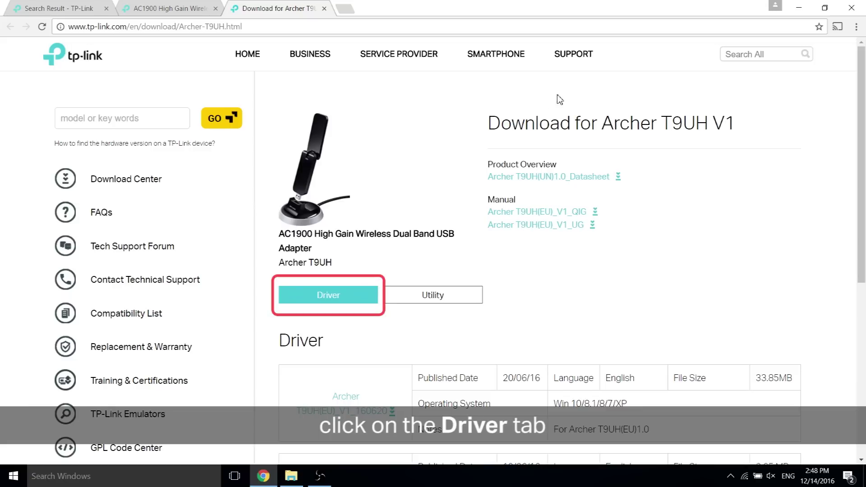
Step: Download the Win 10/8.1/8/7/XP driver zip Archer_T9UH(EU)_V1_160620 from the Driver table
{"action": "scroll", "coordinate": [542, 279], "scroll_direction": "down", "scroll_amount": 1}
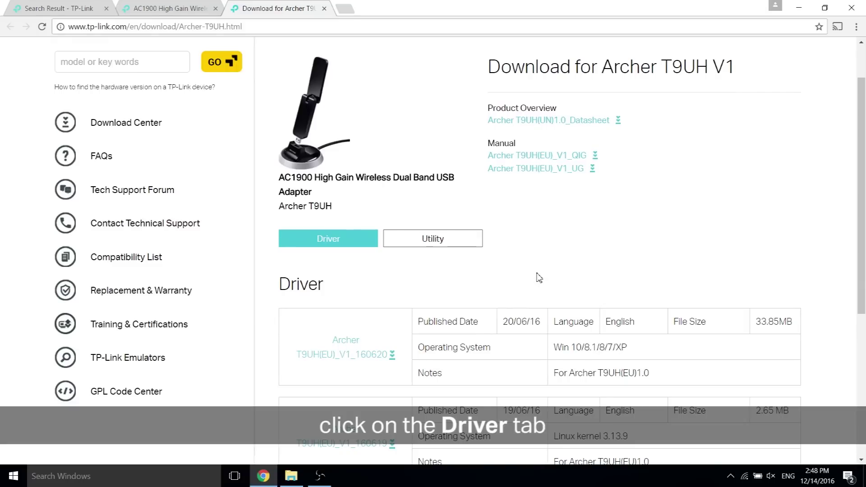
{"action": "scroll", "coordinate": [539, 277], "scroll_direction": "down", "scroll_amount": 2}
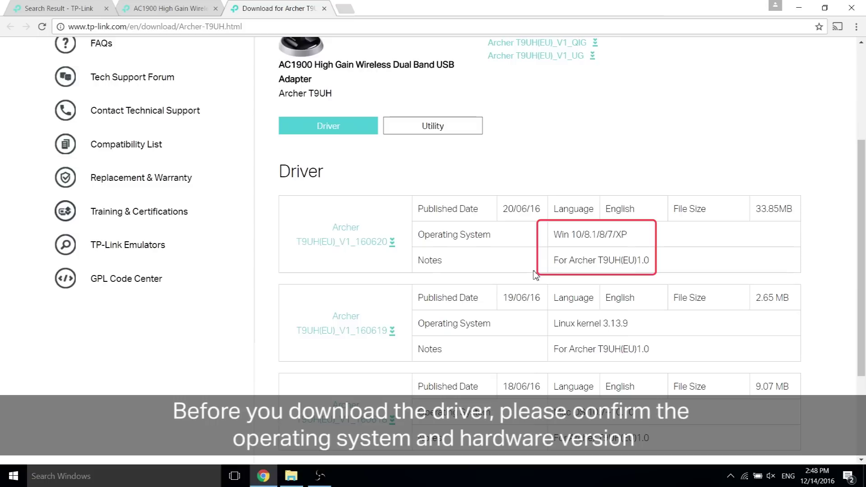
{"action": "left_click", "coordinate": [342, 245]}
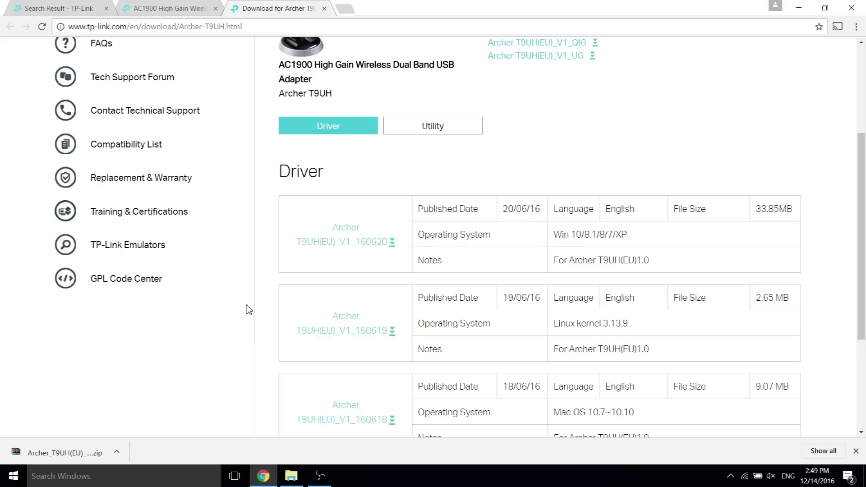
Step: Extract the driver zip into the Archer T9UH_V1_160620 folder and run its Setup
{"action": "left_click", "coordinate": [117, 455]}
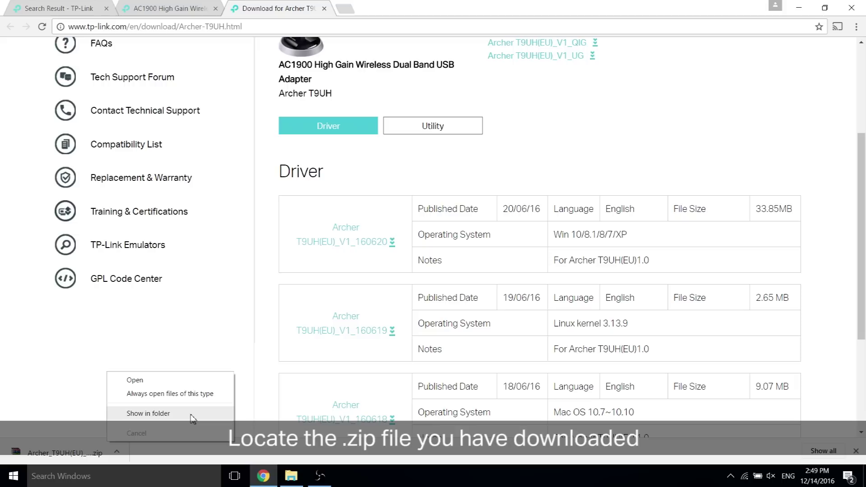
{"action": "left_click", "coordinate": [149, 413]}
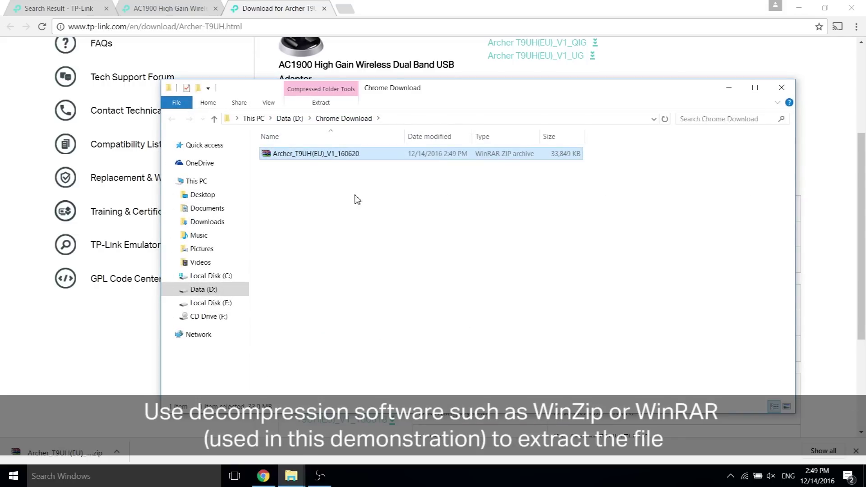
{"action": "right_click", "coordinate": [352, 157]}
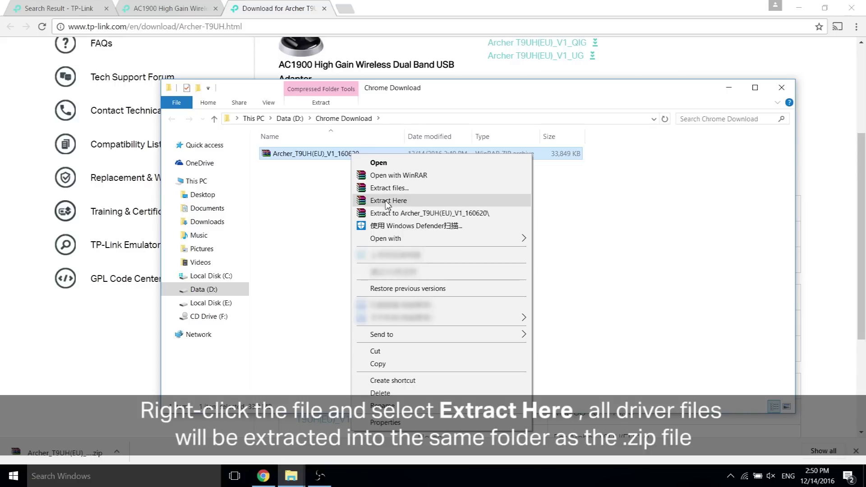
{"action": "left_click", "coordinate": [386, 201]}
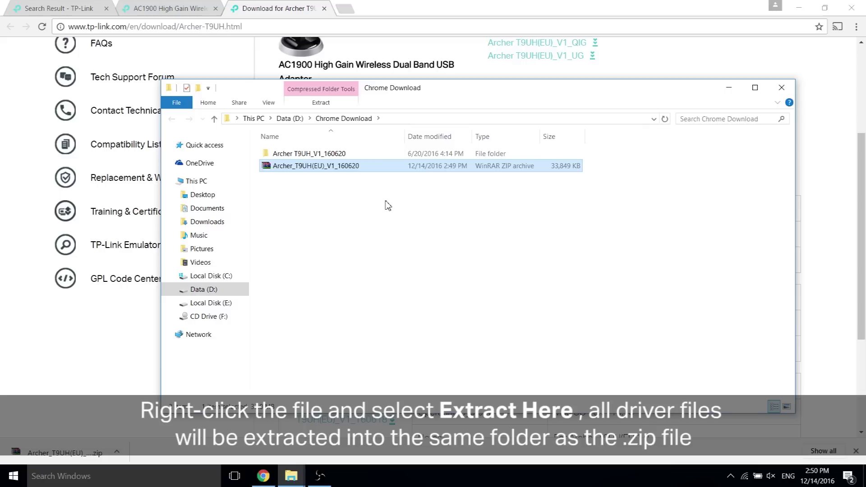
{"action": "double_click", "coordinate": [343, 156]}
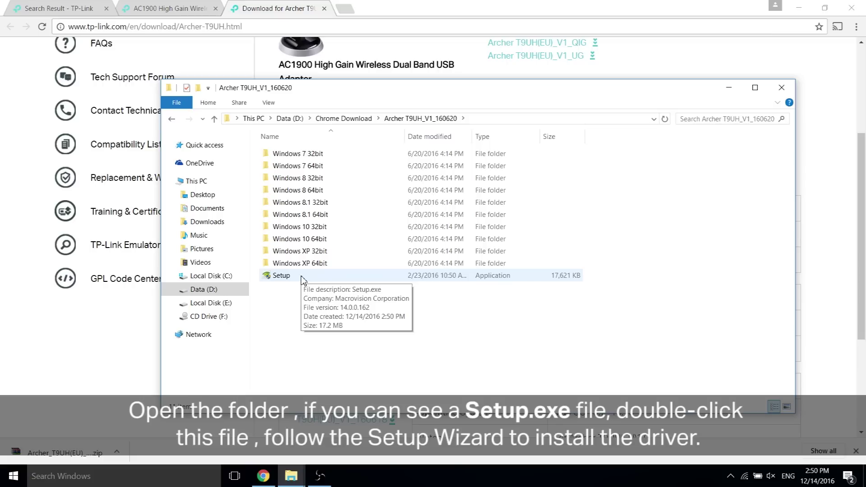
{"action": "double_click", "coordinate": [300, 277]}
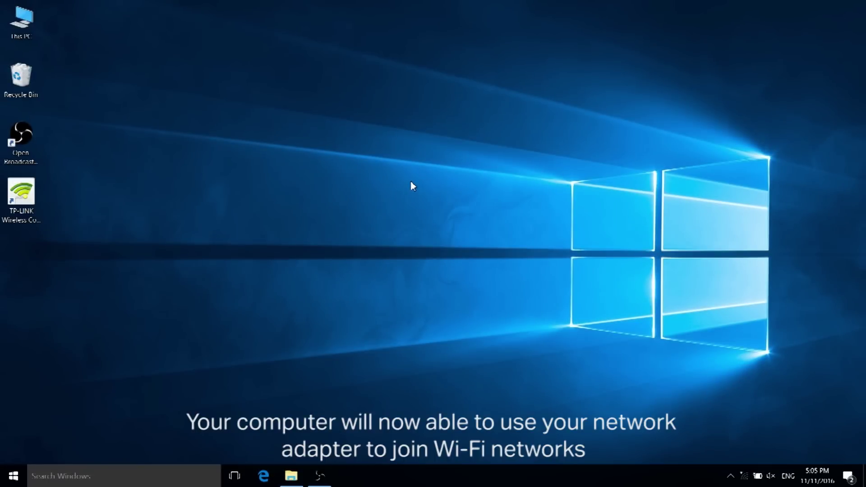
Step: Connect to the 7200_5G Wi-Fi network, entering its network security key
{"action": "left_click", "coordinate": [744, 477]}
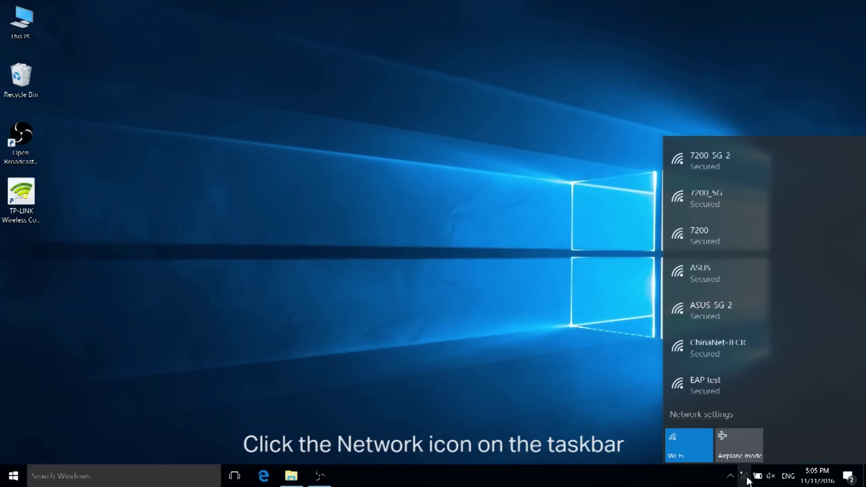
{"action": "left_click", "coordinate": [747, 199]}
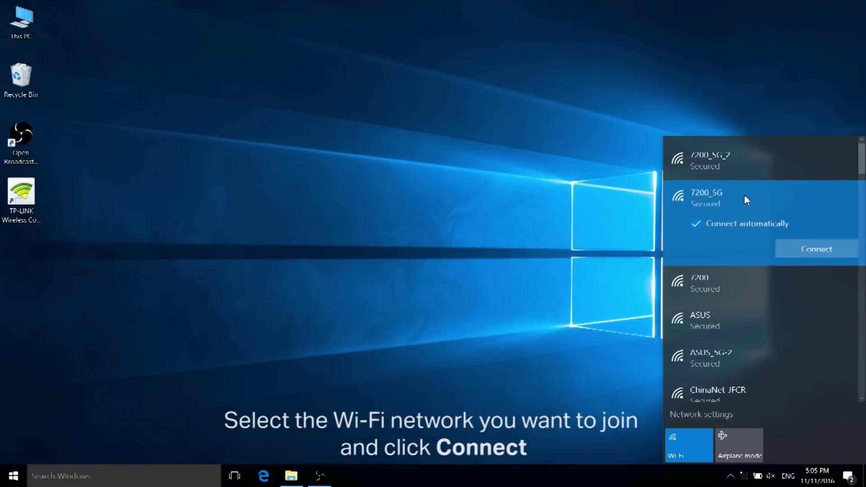
{"action": "left_click", "coordinate": [819, 253]}
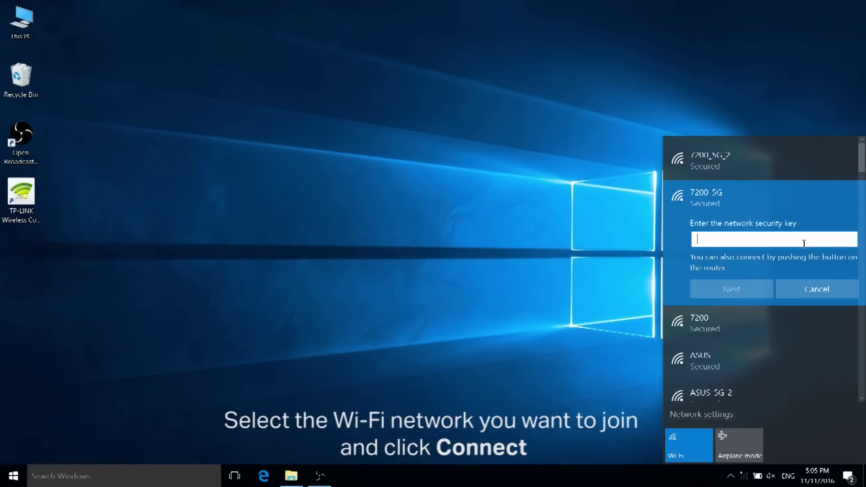
{"action": "type", "text": "••••••"}
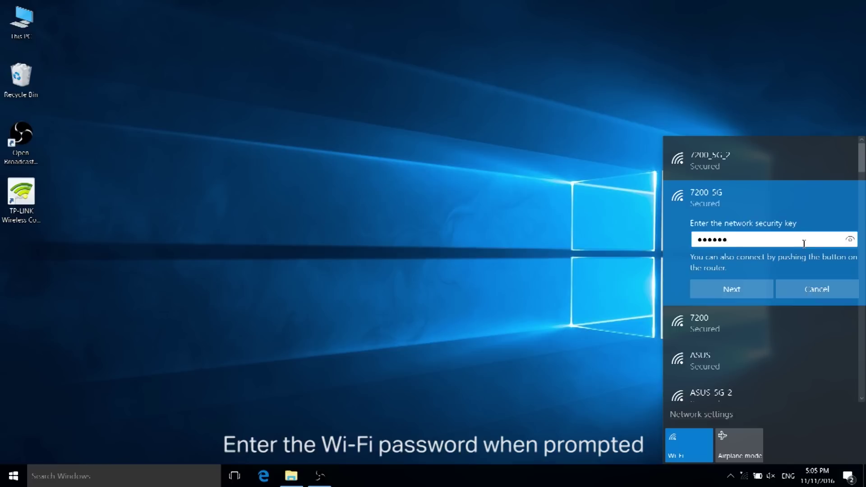
{"action": "type", "text": "••"}
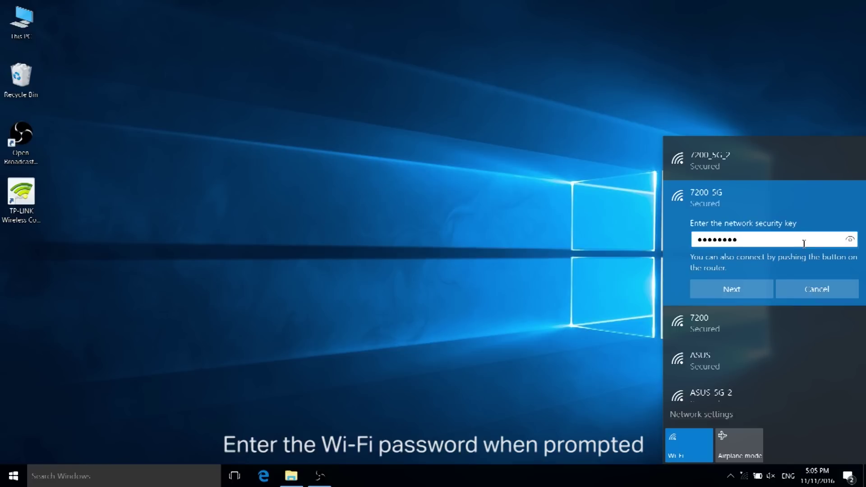
{"action": "left_click", "coordinate": [760, 293]}
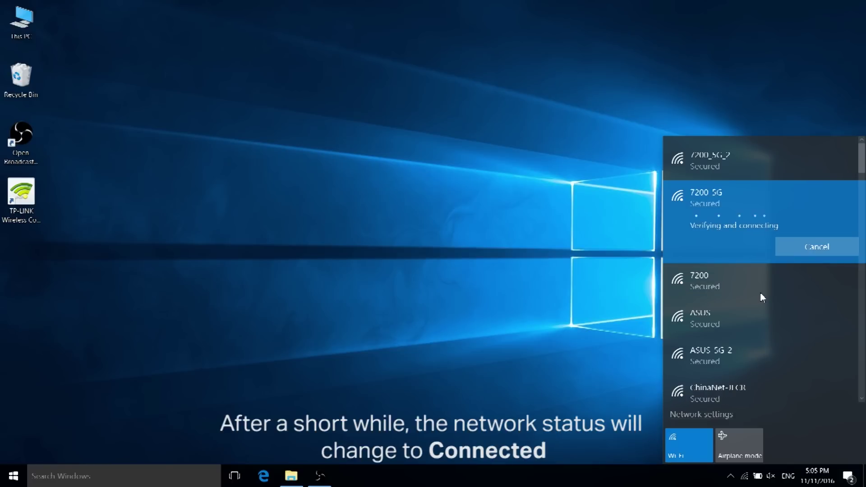